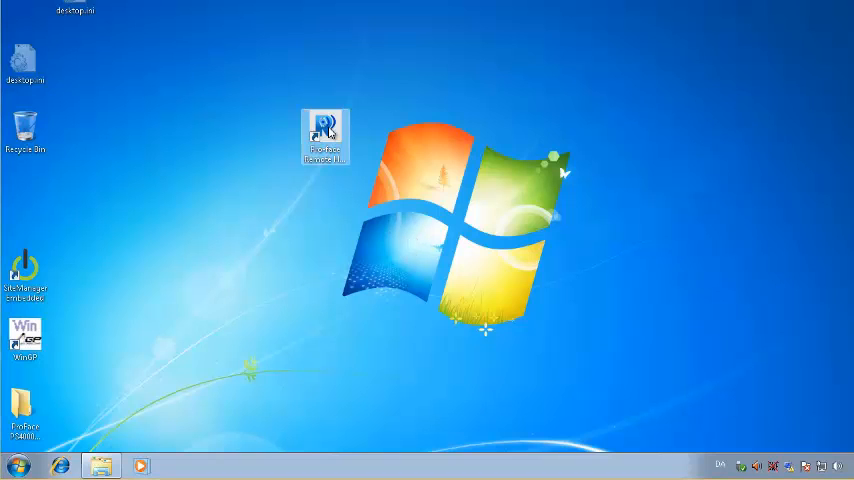
- Launch the server and accept Common Settings with server name HMIserver, port 10000 and the connection password
{"action": "double_click", "coordinate": [328, 130]}
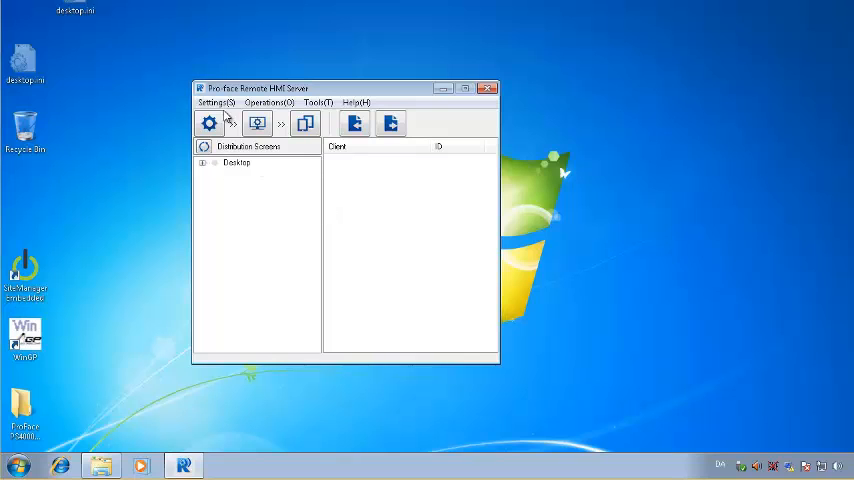
{"action": "left_click", "coordinate": [222, 104]}
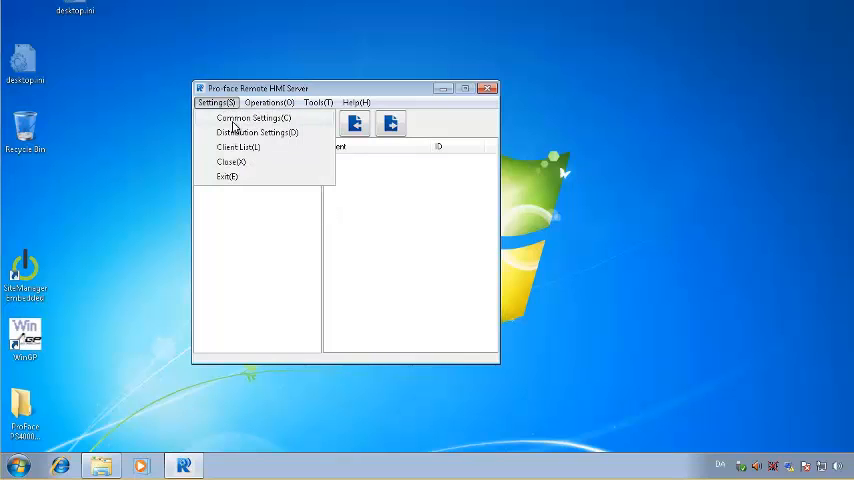
{"action": "left_click", "coordinate": [233, 121]}
{"action": "left_click", "coordinate": [390, 157]}
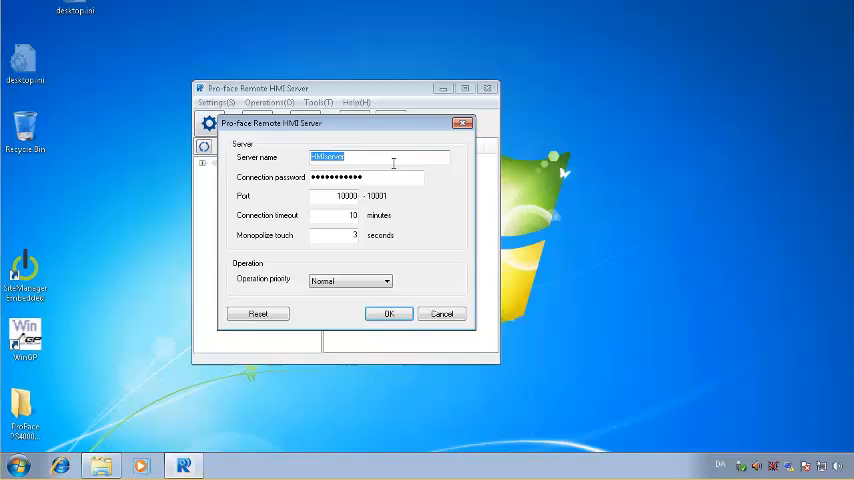
{"action": "left_click", "coordinate": [401, 180]}
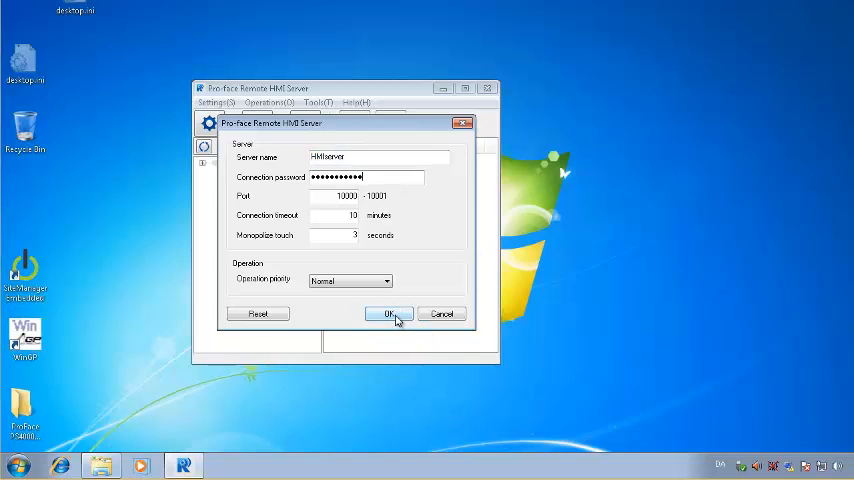
{"action": "left_click", "coordinate": [389, 314]}
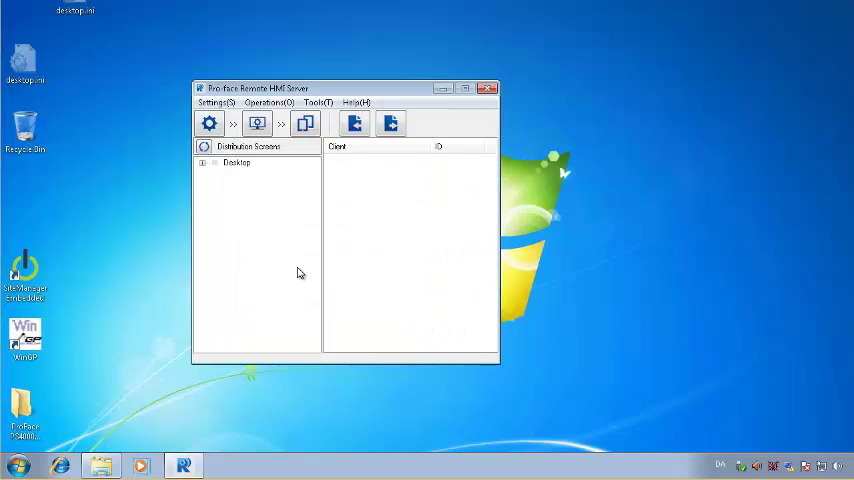
- Edit the Desktop distribution screen, keep client OSF allowed, and accept the settings
{"action": "left_click", "coordinate": [258, 124]}
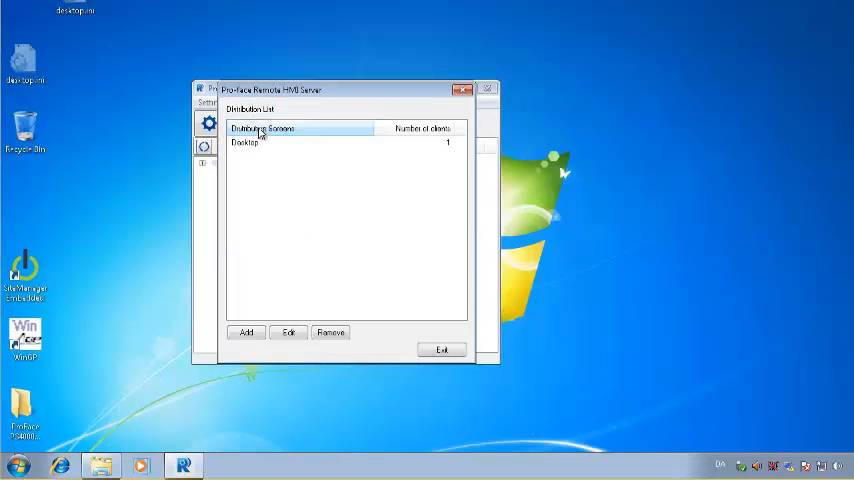
{"action": "left_click", "coordinate": [248, 143]}
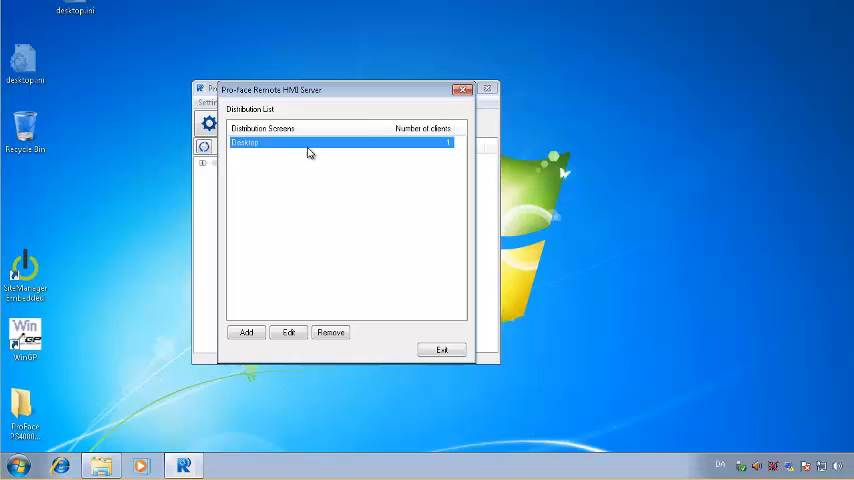
{"action": "left_click", "coordinate": [286, 333]}
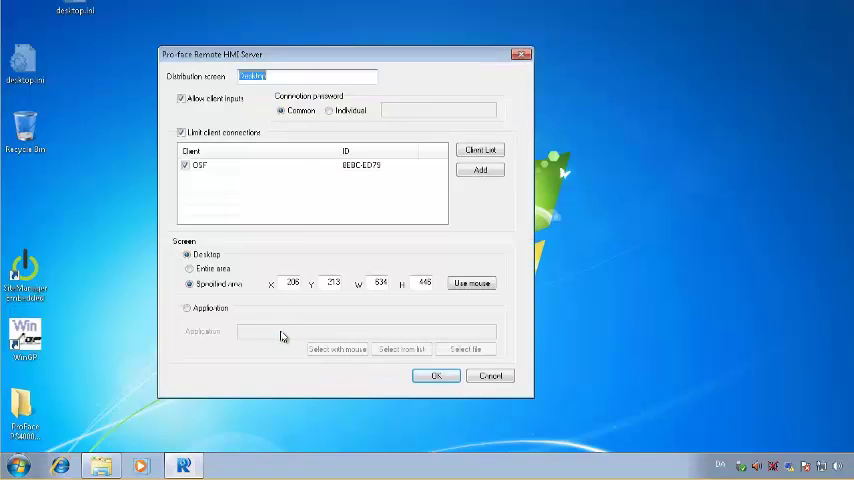
{"action": "left_click", "coordinate": [314, 165]}
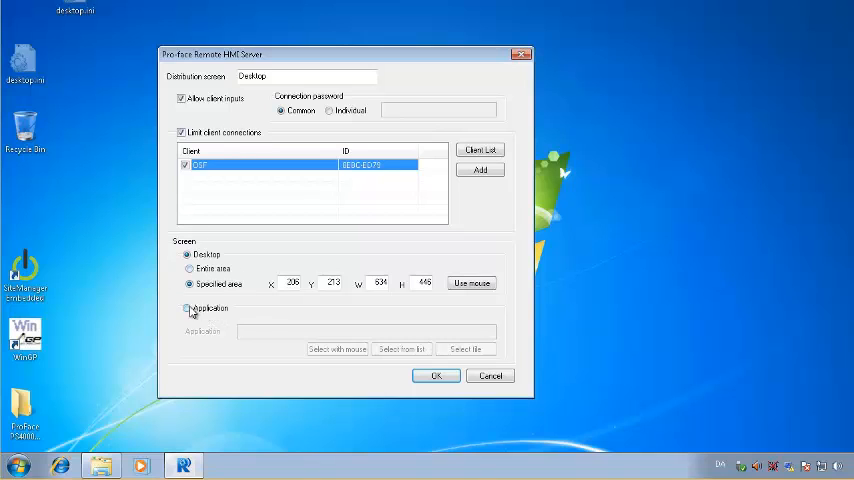
{"action": "left_click", "coordinate": [437, 376]}
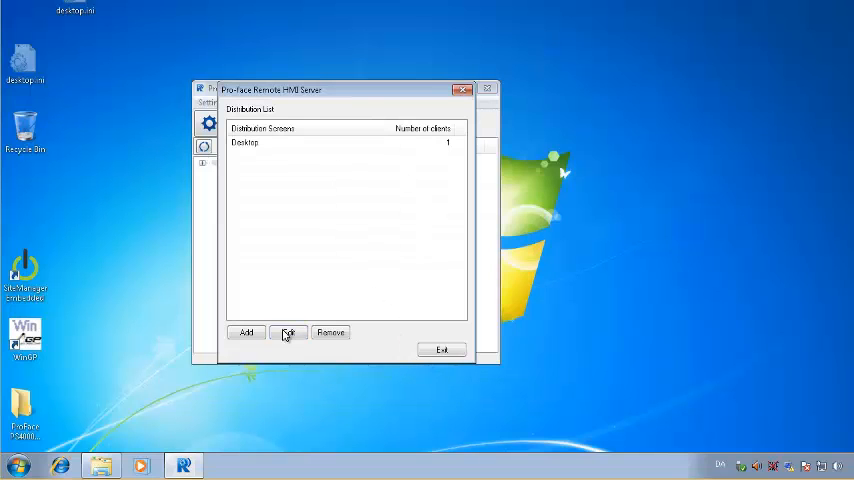
{"action": "left_click", "coordinate": [442, 350]}
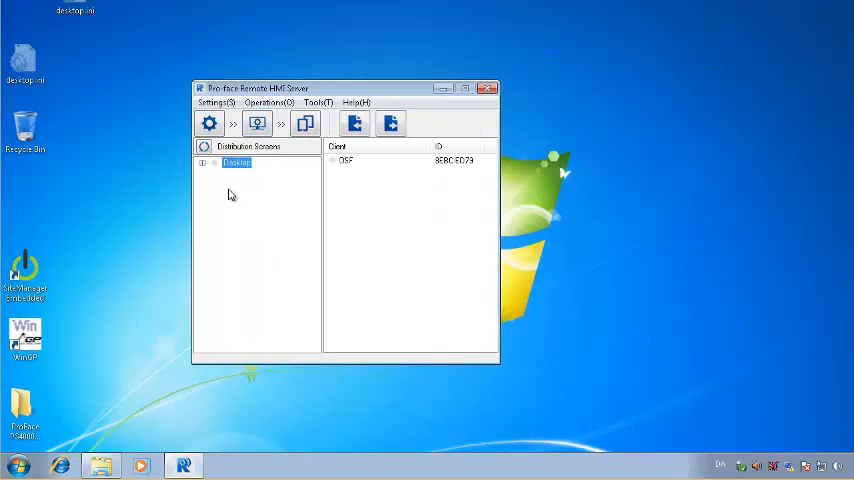
{"action": "left_click", "coordinate": [345, 161]}
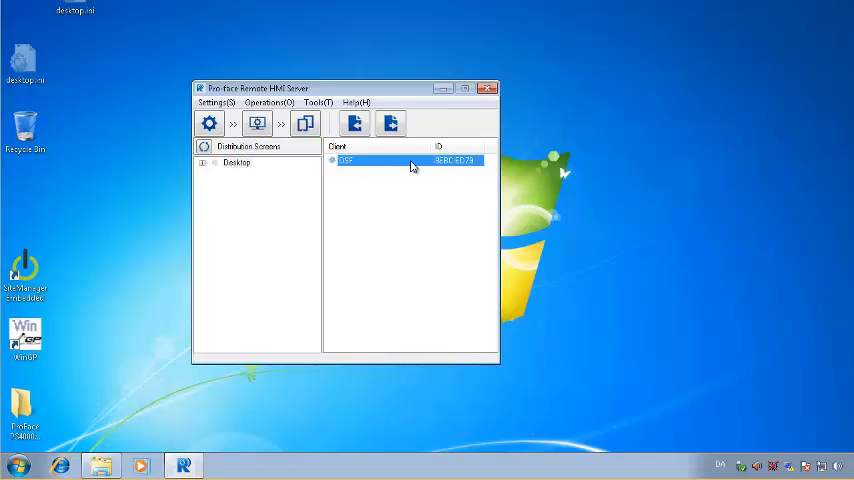
{"action": "left_click", "coordinate": [214, 102]}
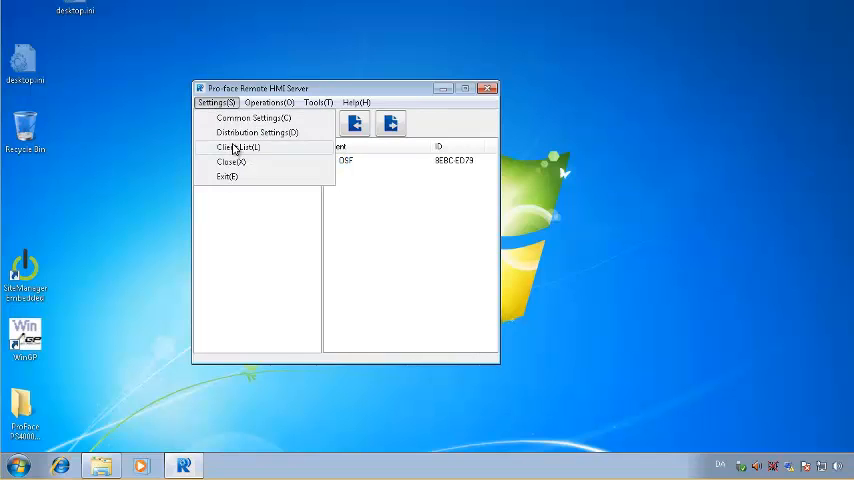
{"action": "left_click", "coordinate": [232, 149]}
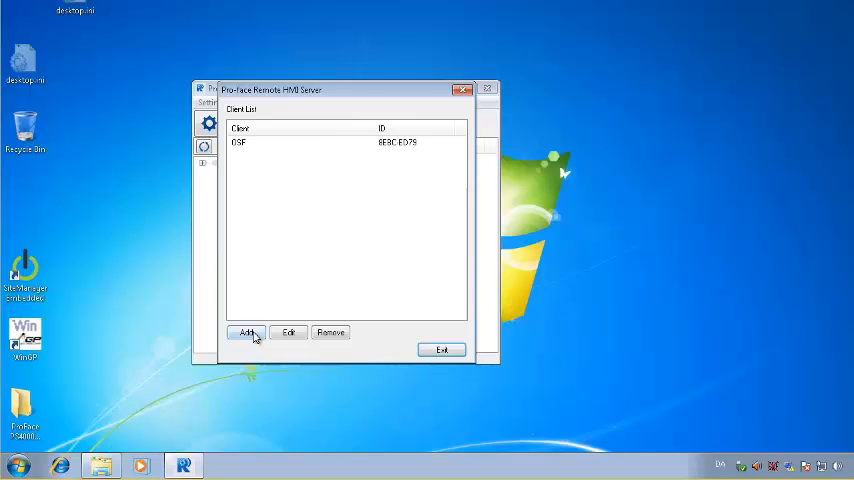
{"action": "left_click", "coordinate": [247, 332]}
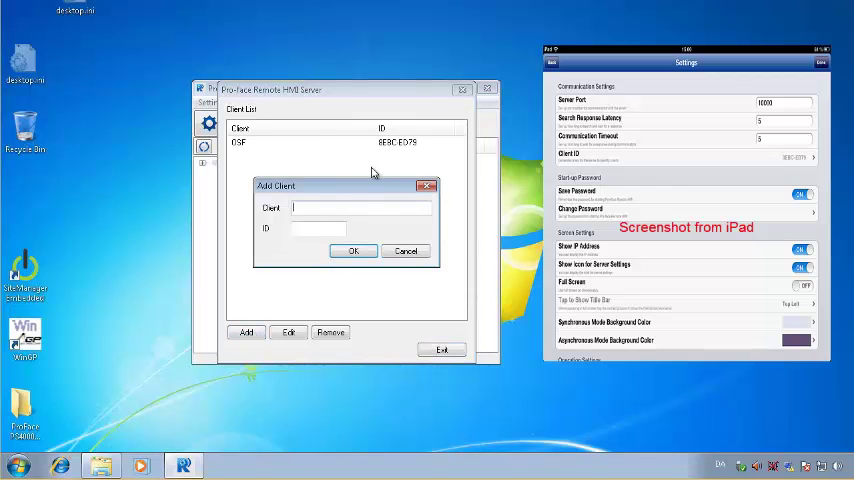
{"action": "left_click_drag", "start_coordinate": [372, 185], "coordinate": [409, 164]}
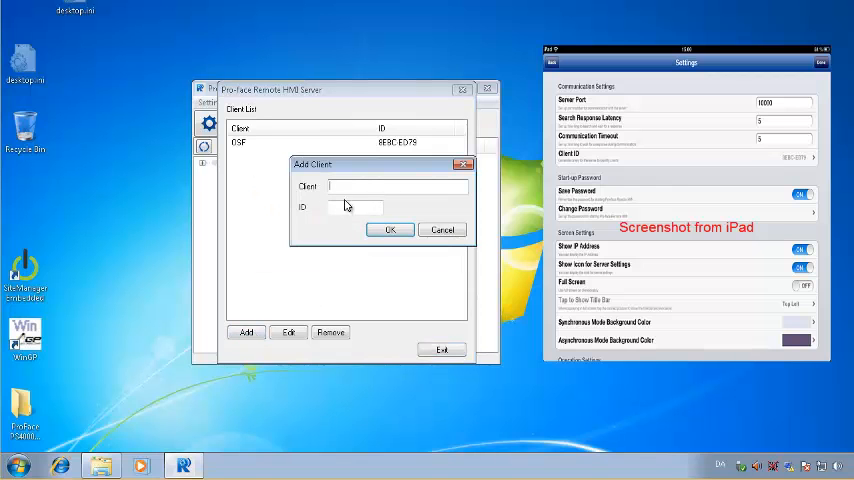
{"action": "left_click", "coordinate": [354, 207]}
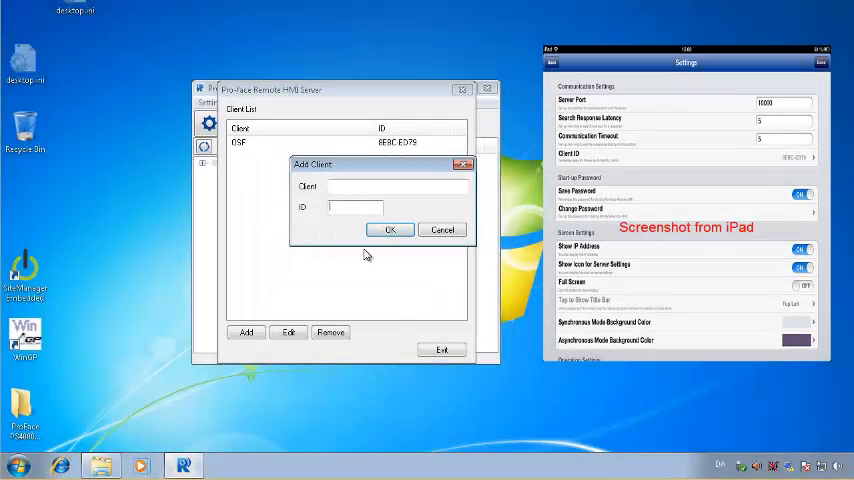
{"action": "left_click", "coordinate": [390, 230]}
{"action": "key", "text": "Return"}
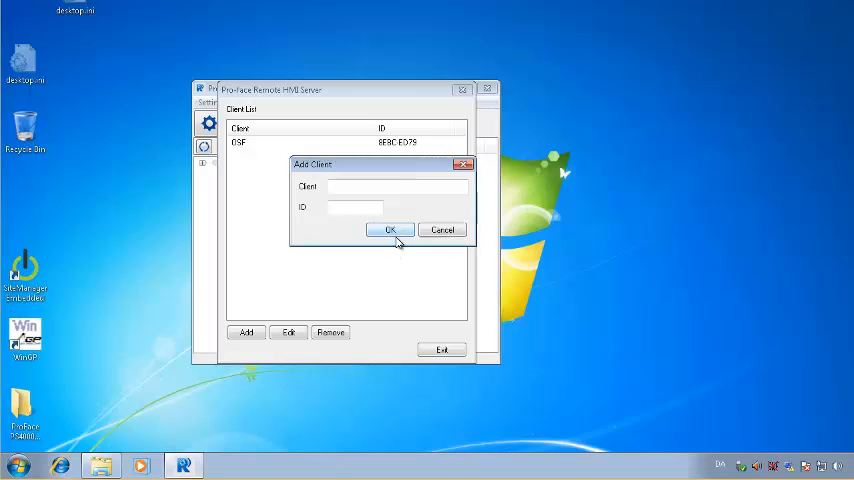
{"action": "left_click", "coordinate": [466, 165]}
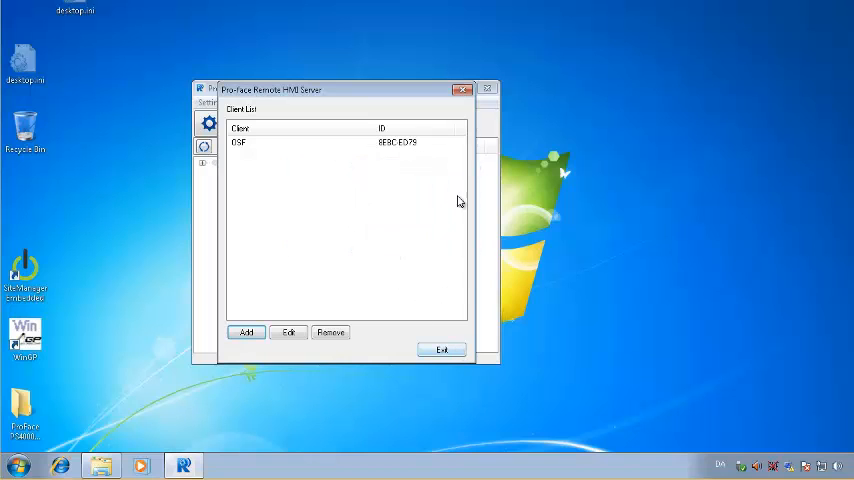
{"action": "left_click", "coordinate": [462, 90]}
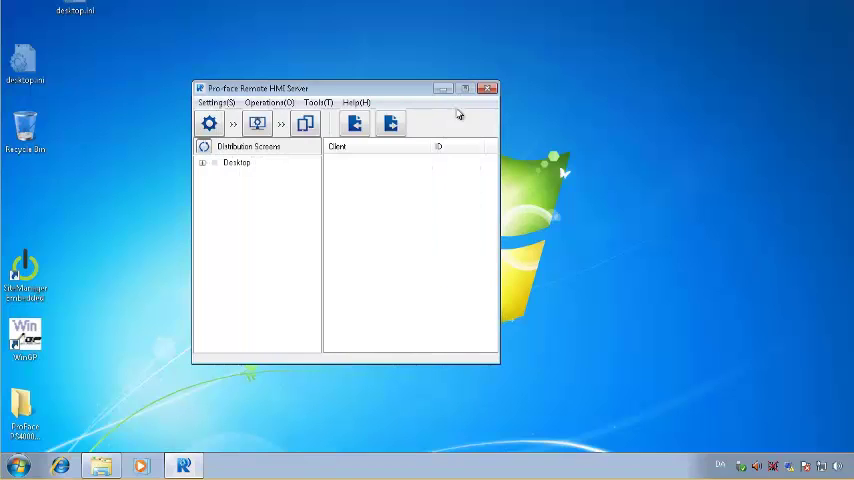
- Enable 'Show icon on the task tray' in the server preferences
{"action": "left_click", "coordinate": [318, 102]}
{"action": "left_click", "coordinate": [345, 165]}
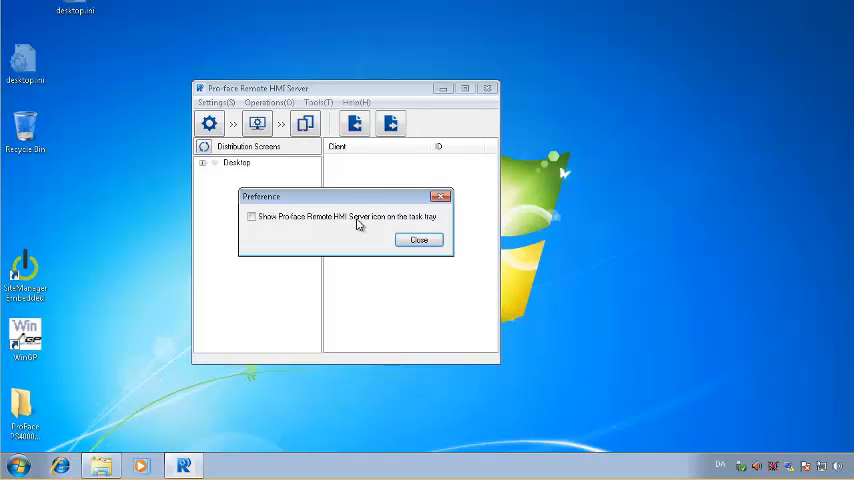
{"action": "left_click", "coordinate": [251, 218]}
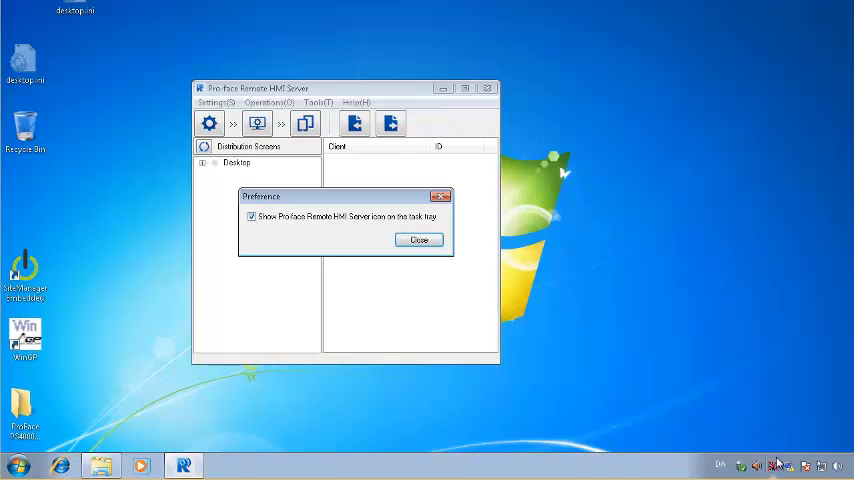
{"action": "left_click", "coordinate": [419, 240]}
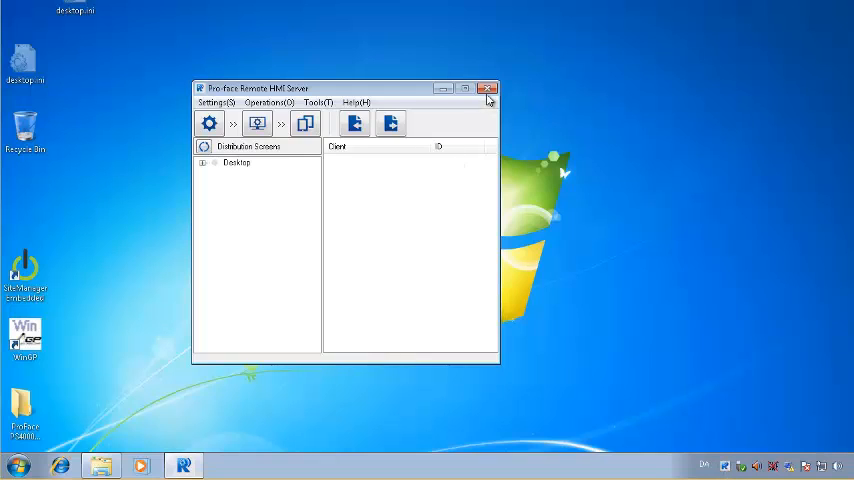
- Expand the Desktop node to reveal its OSF client
{"action": "left_click", "coordinate": [201, 163]}
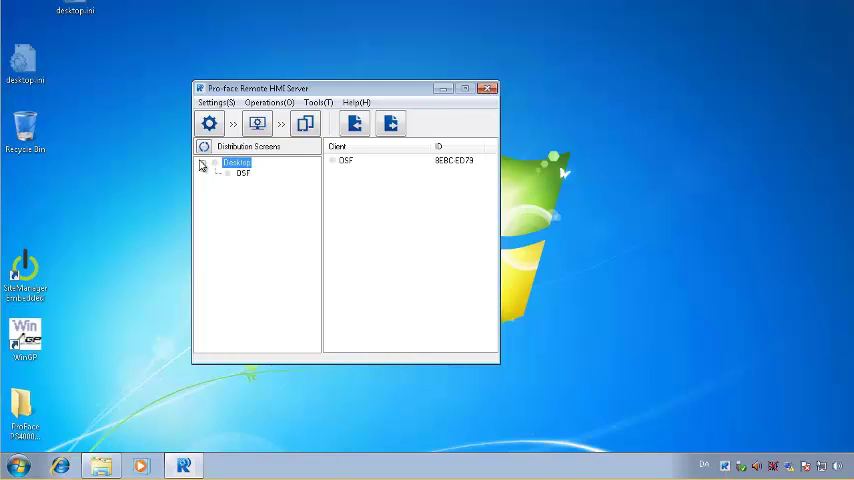
{"action": "left_click", "coordinate": [350, 161]}
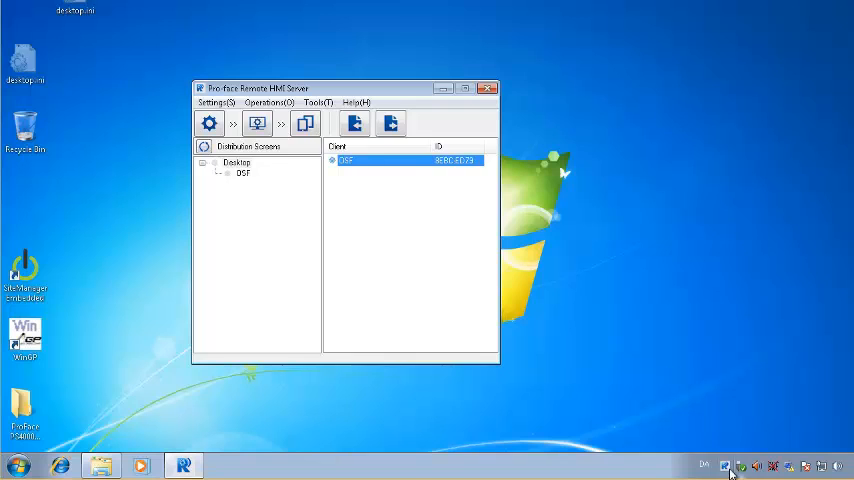
{"action": "left_click", "coordinate": [398, 271]}
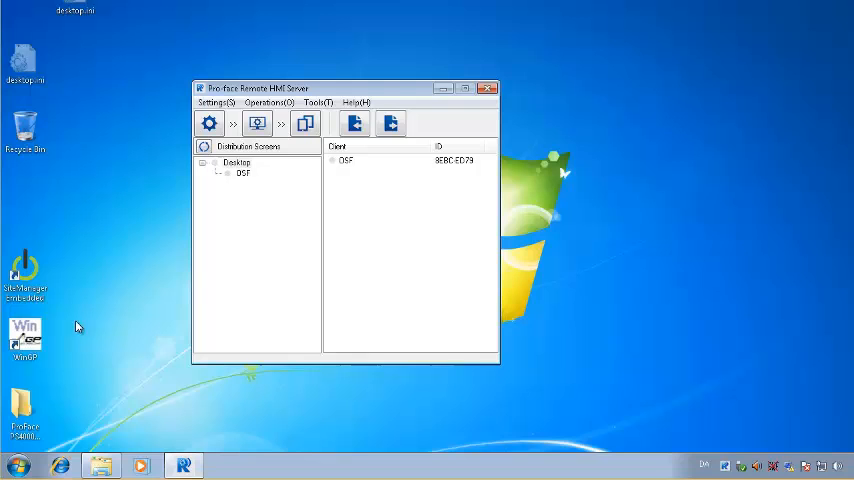
- Launch the WinGP runtime and dismiss the license and trial-version notices
{"action": "double_click", "coordinate": [22, 340]}
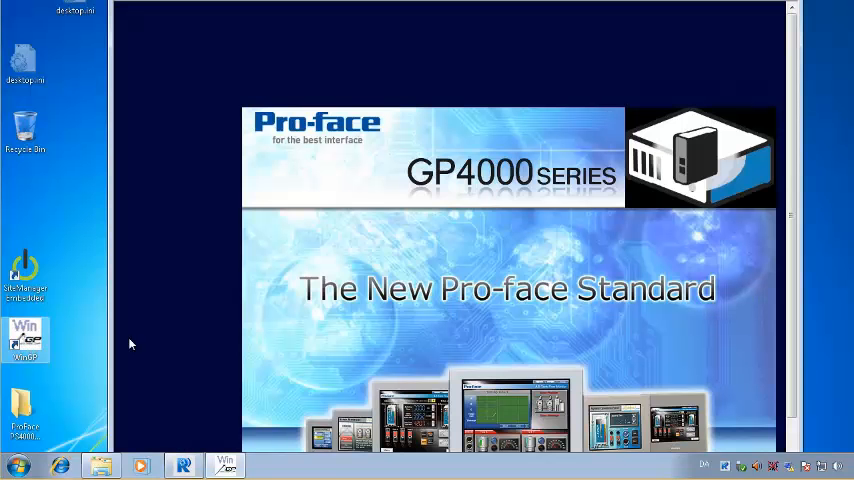
{"action": "left_click", "coordinate": [449, 256]}
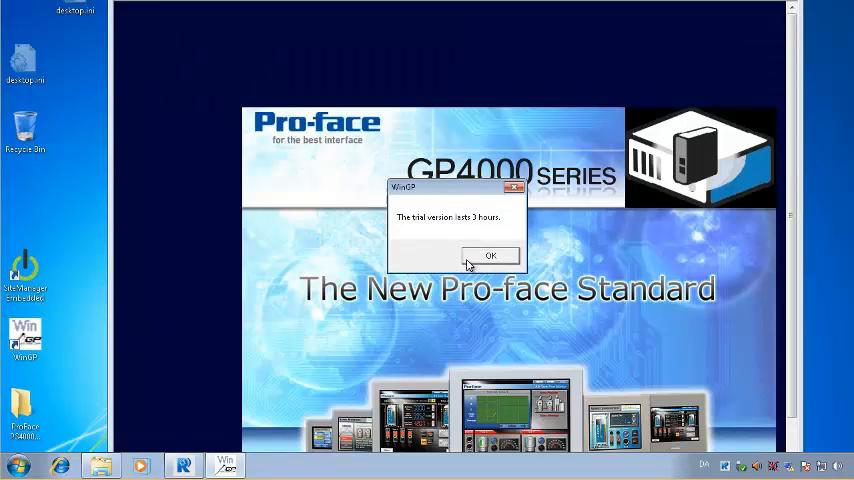
{"action": "left_click", "coordinate": [494, 255]}
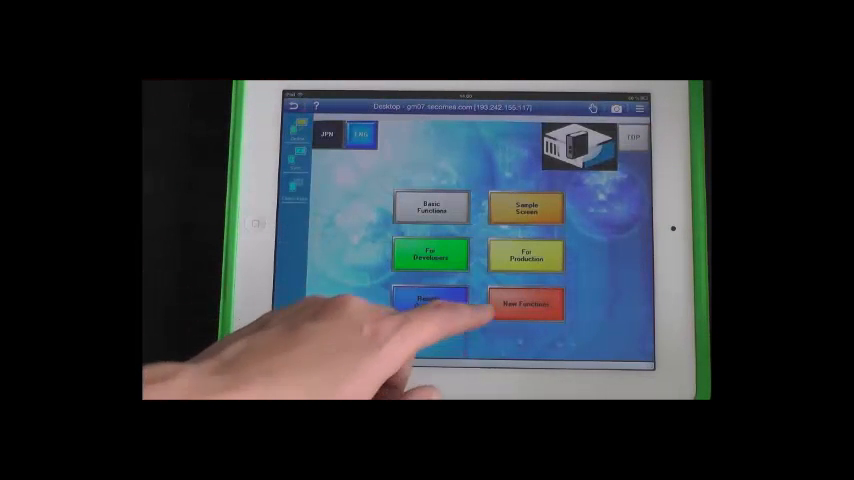
- Browse from the top menu through New Functions to the Alarm Analysis Function screen
{"action": "left_click", "coordinate": [525, 303]}
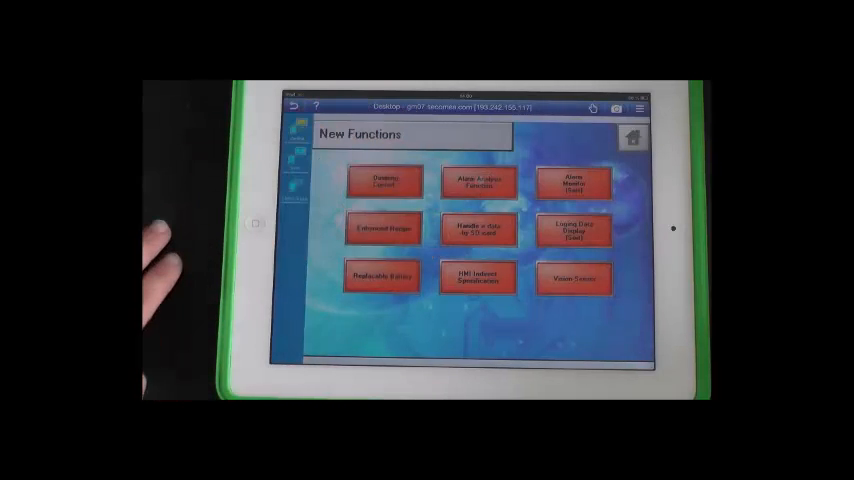
{"action": "left_click", "coordinate": [479, 182]}
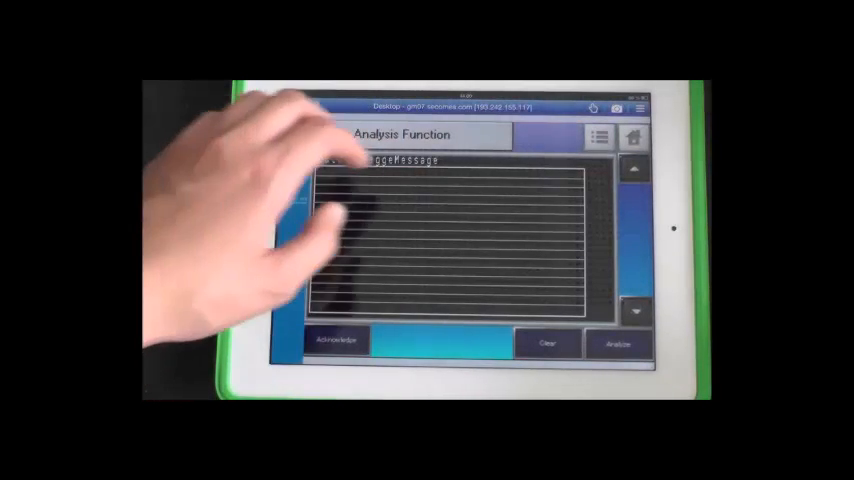